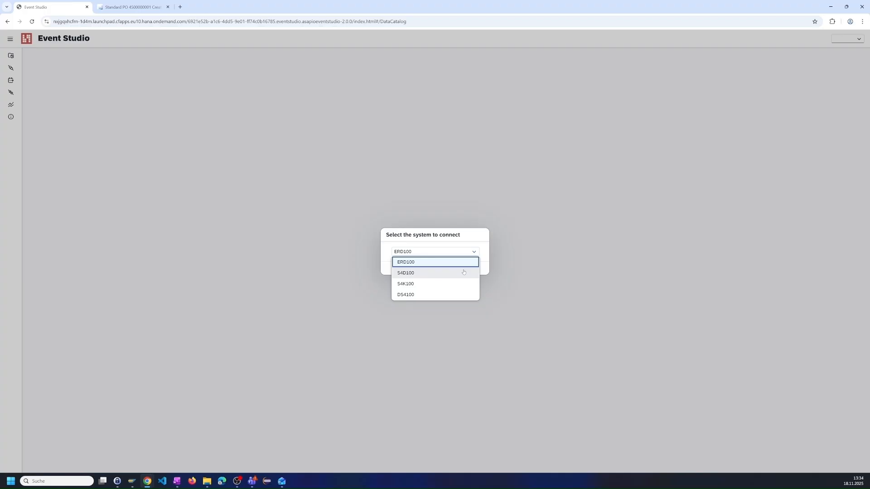
Connect to the S4D100 system
left_click(464, 273)
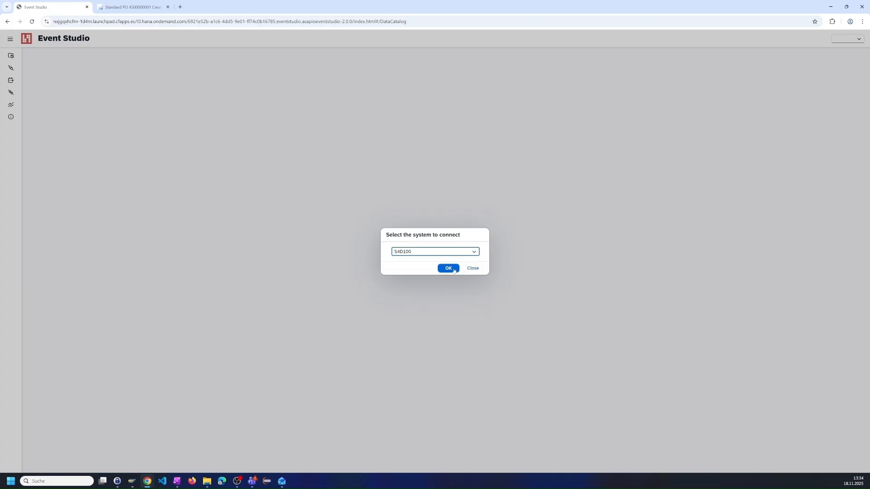
left_click(449, 268)
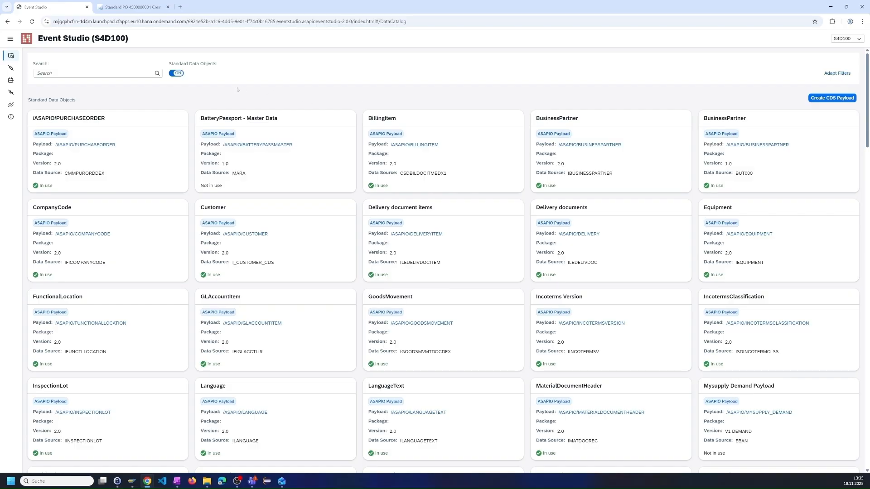
Turn off the Standard Data Objects filter to view the custom payloads, and switch it back on
left_click_drag(168, 63, 217, 64)
left_click(178, 73)
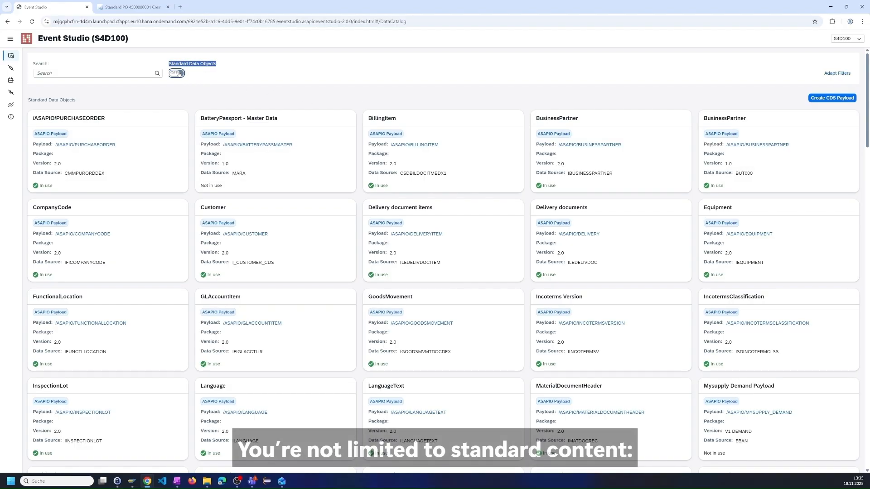
left_click(157, 74)
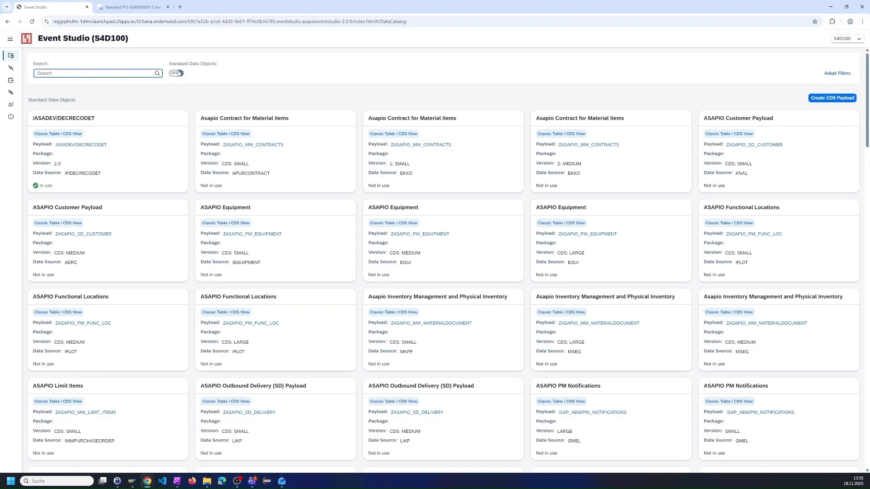
left_click(177, 73)
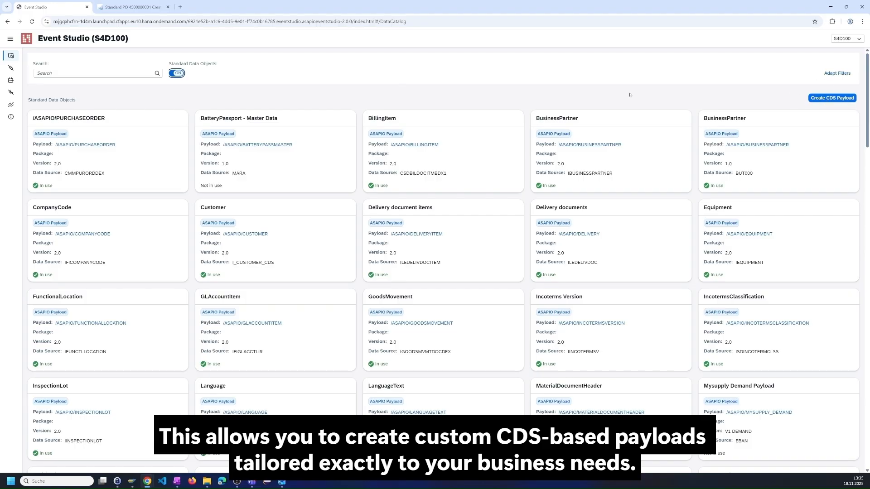
Open the /ASAPIO/PURCHASEORDER data object and review its linked BUS2012 and RAP Business Object events
left_click(143, 136)
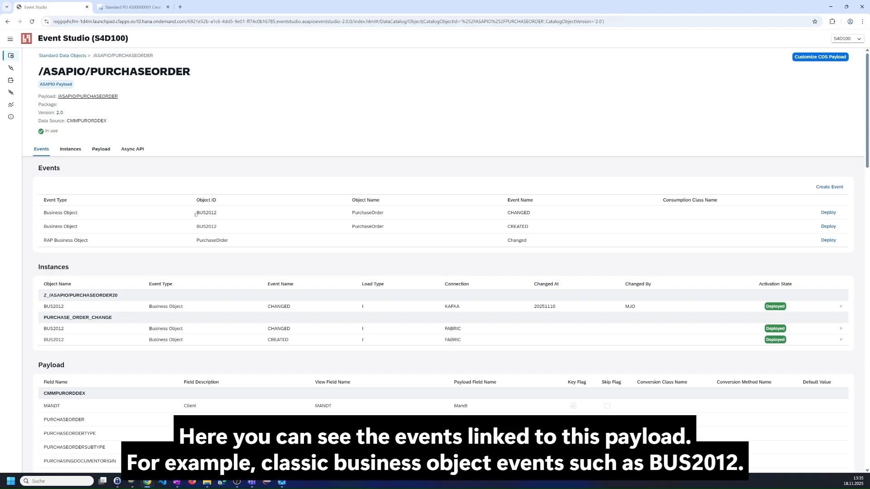
left_click_drag(196, 213, 219, 213)
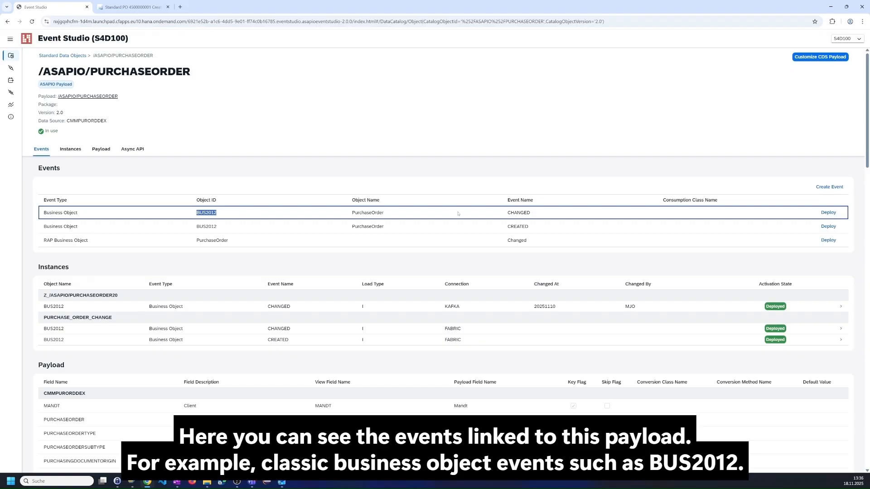
left_click_drag(507, 213, 530, 229)
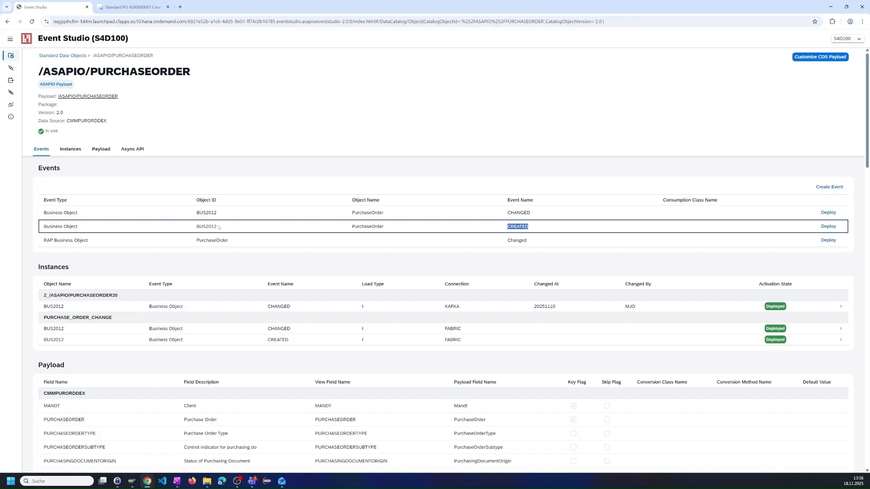
left_click_drag(219, 227, 196, 227)
left_click_drag(44, 240, 88, 240)
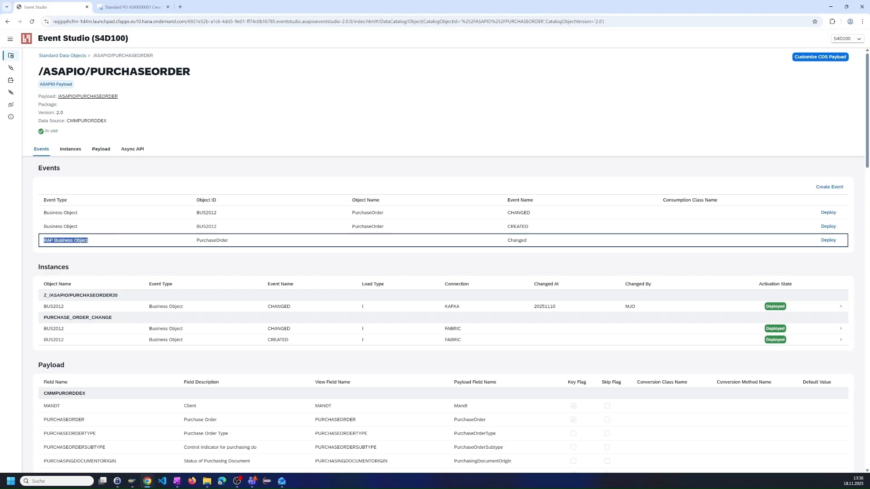
left_click(120, 244)
left_click_drag(196, 242, 231, 243)
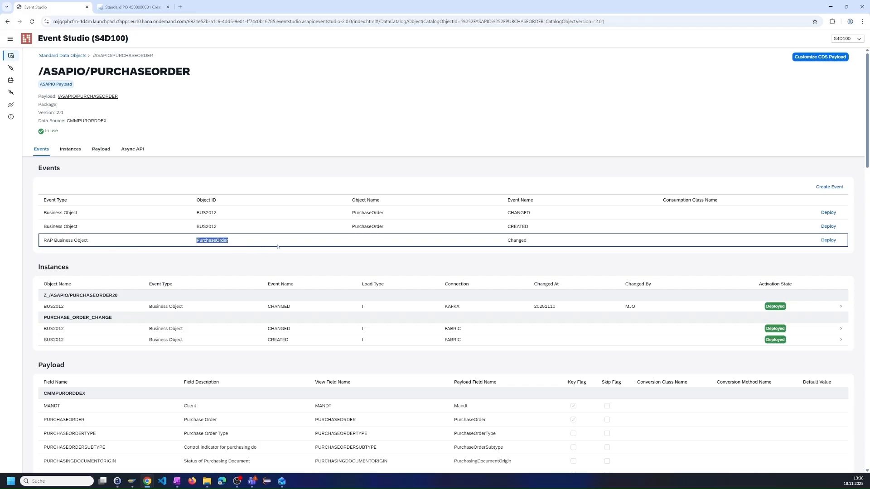
left_click_drag(505, 243, 527, 241)
left_click(516, 248)
Examine the purchase order object's instances and the fields that make up its payload
double_click(55, 266)
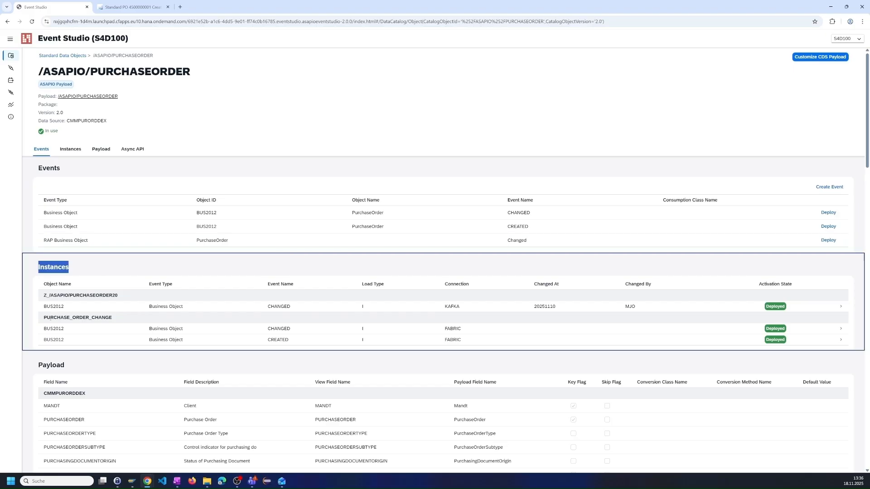
double_click(50, 365)
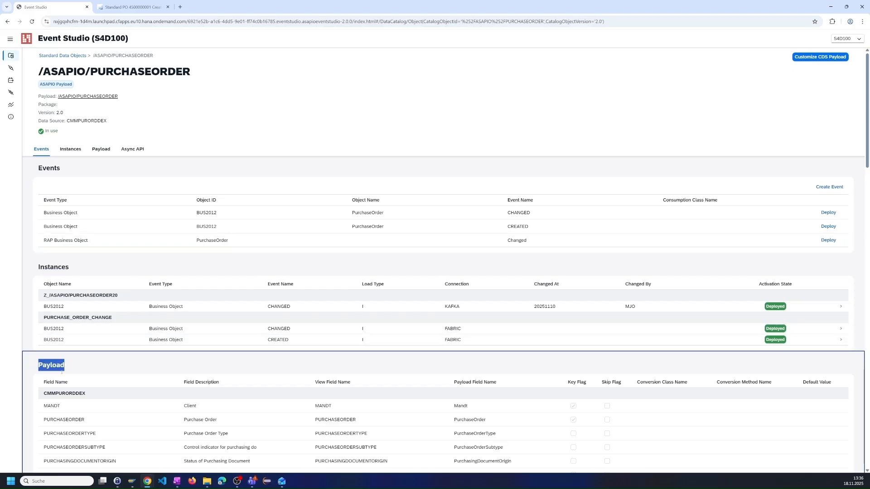
left_click(77, 369)
scroll(79, 368, "down", 3)
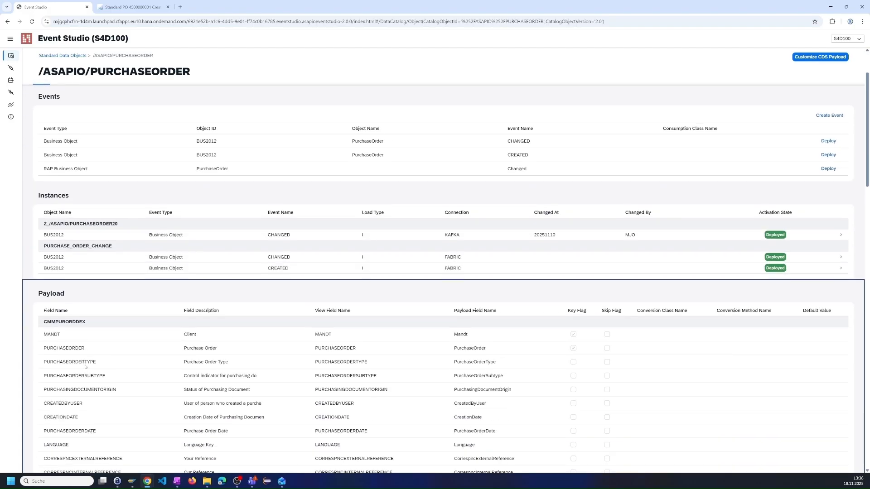
scroll(87, 366, "down", 3)
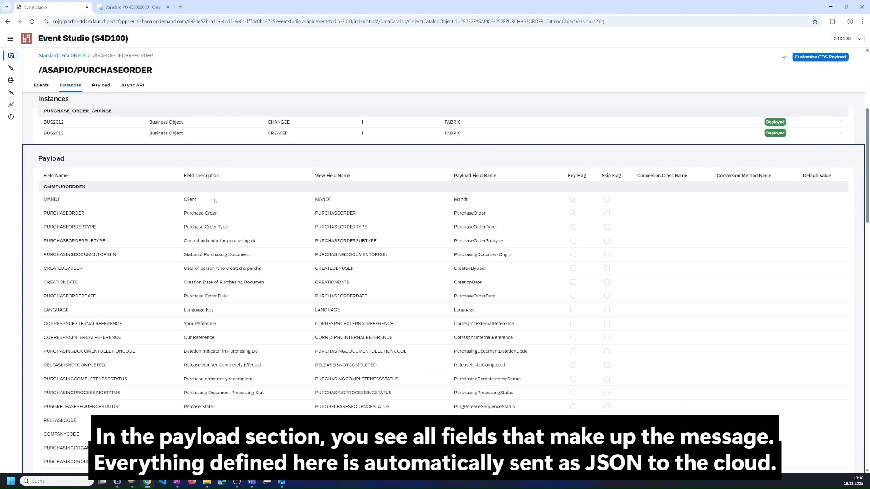
left_click_drag(454, 200, 470, 201)
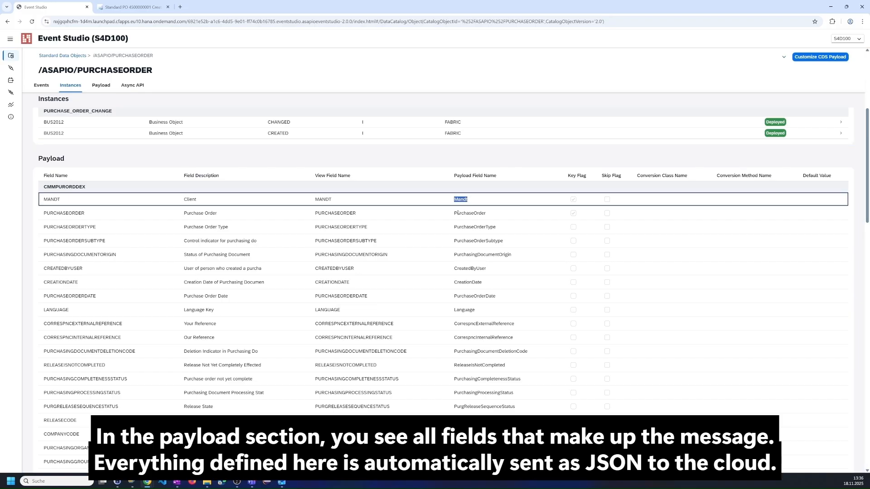
double_click(68, 216)
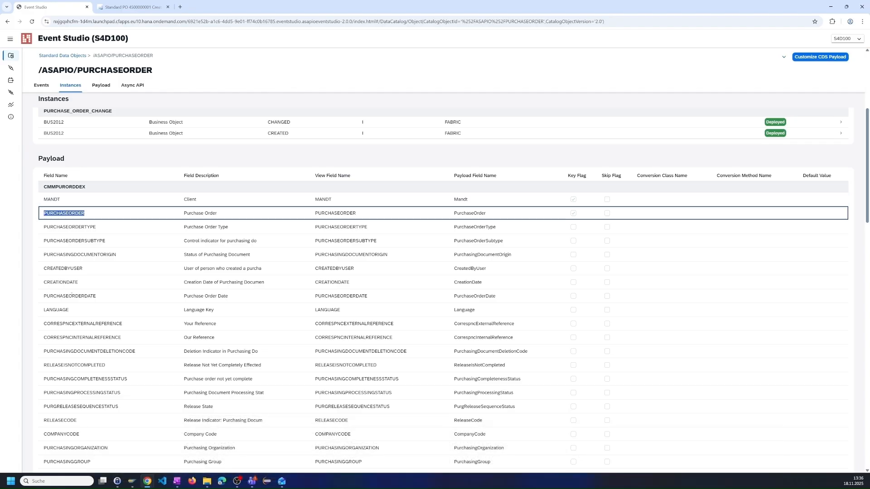
scroll(76, 294, "down", 2)
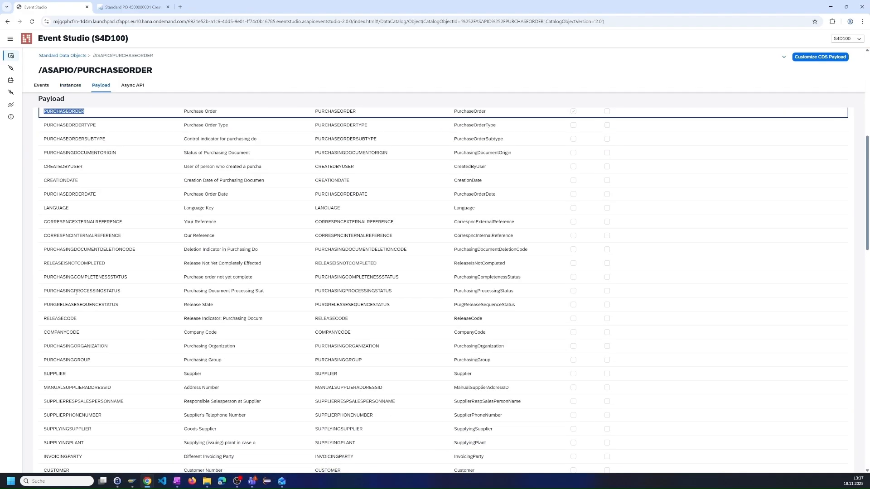
Generate the Async API specification for the interface ID PURCHASE_ORDER_CHANGE
left_click(132, 85)
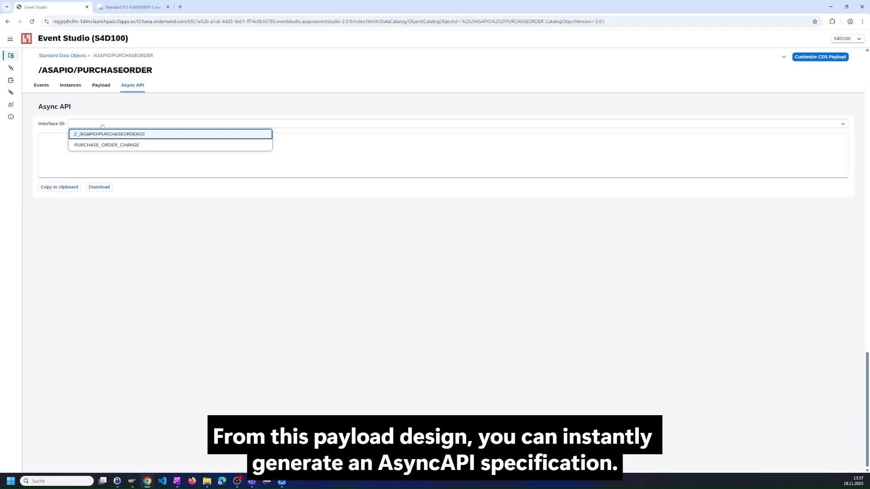
left_click(102, 125)
left_click(106, 144)
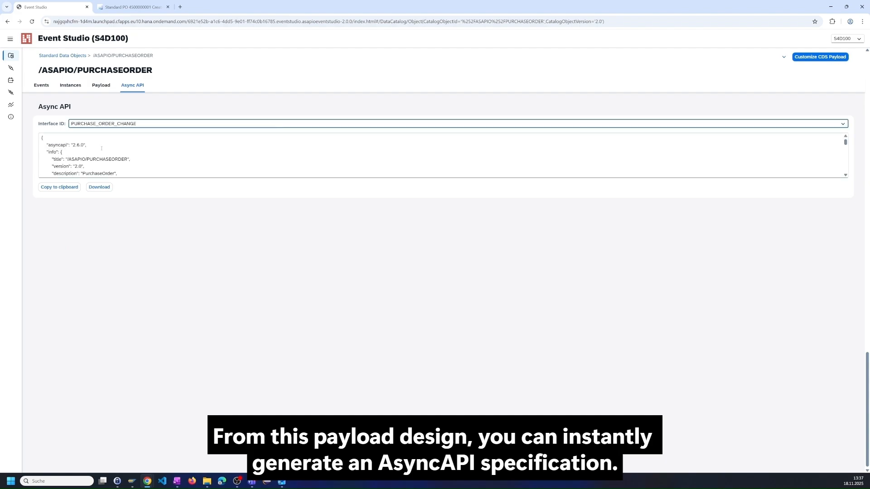
Examine the Async API specification, including the data types and maximum lengths of the Mandt and PurchaseOrder fields
left_click_drag(42, 137, 132, 159)
scroll(135, 160, "down", 5)
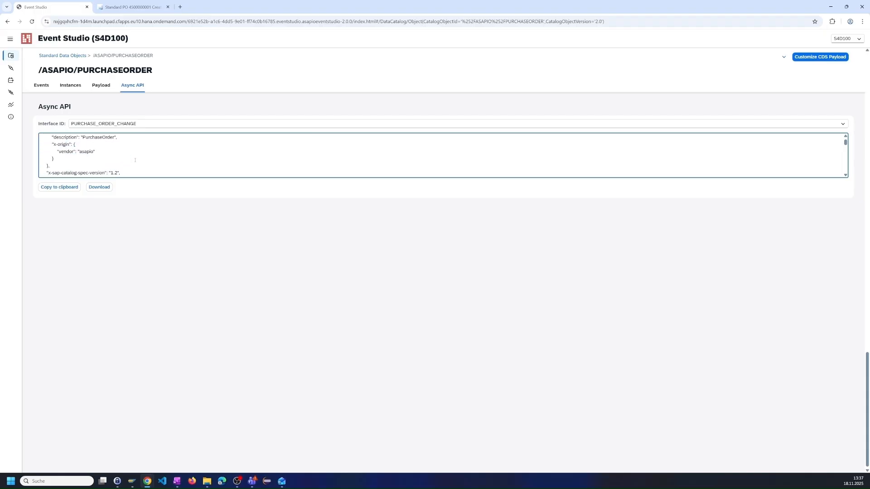
scroll(135, 161, "down", 3)
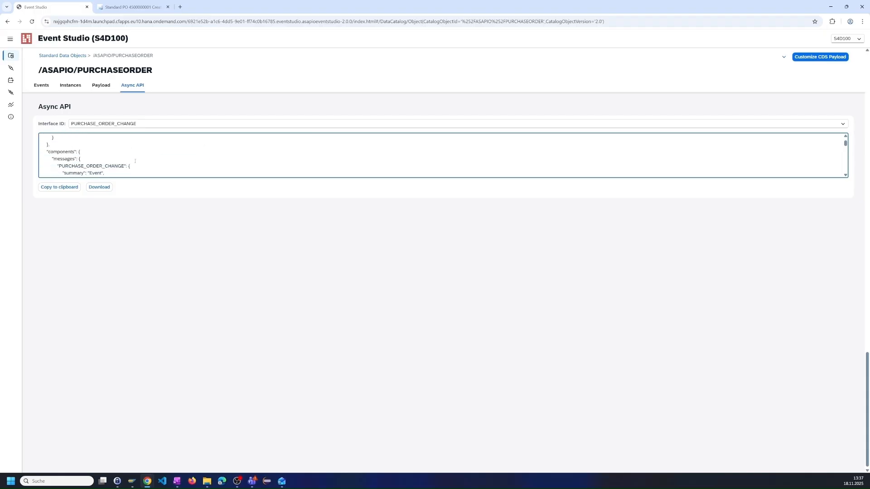
scroll(135, 161, "down", 2)
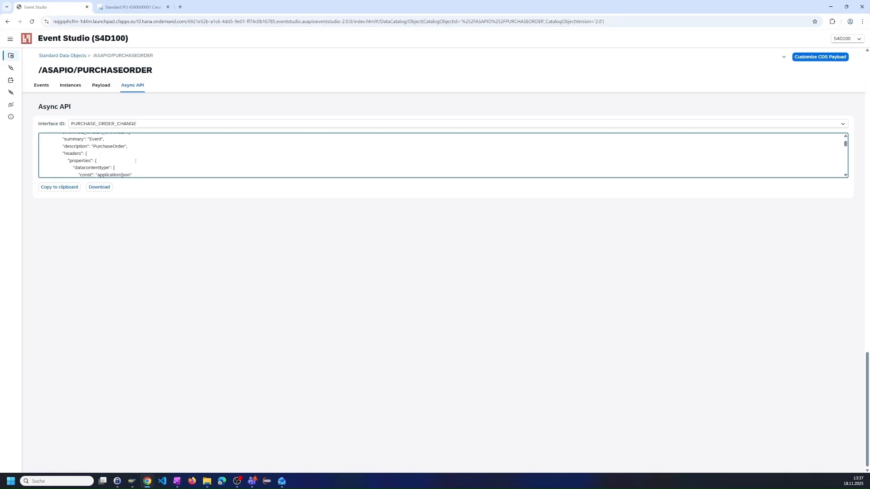
scroll(135, 161, "down", 2)
scroll(136, 161, "down", 4)
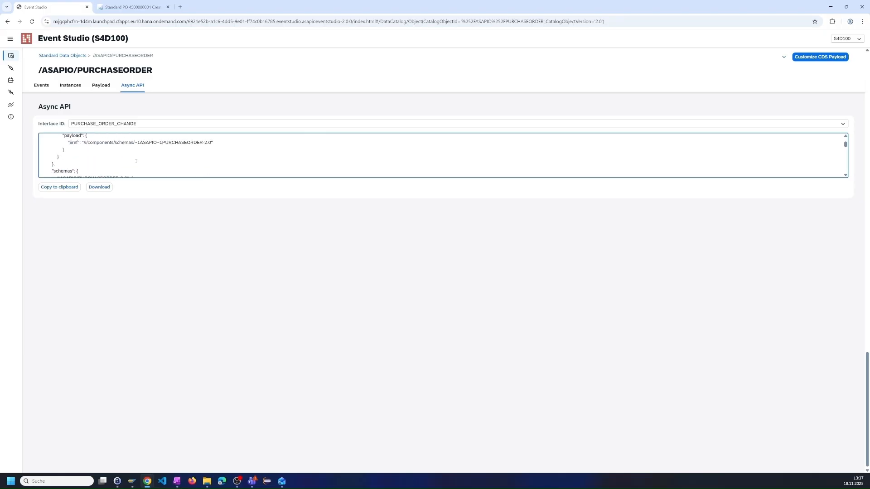
scroll(136, 161, "down", 2)
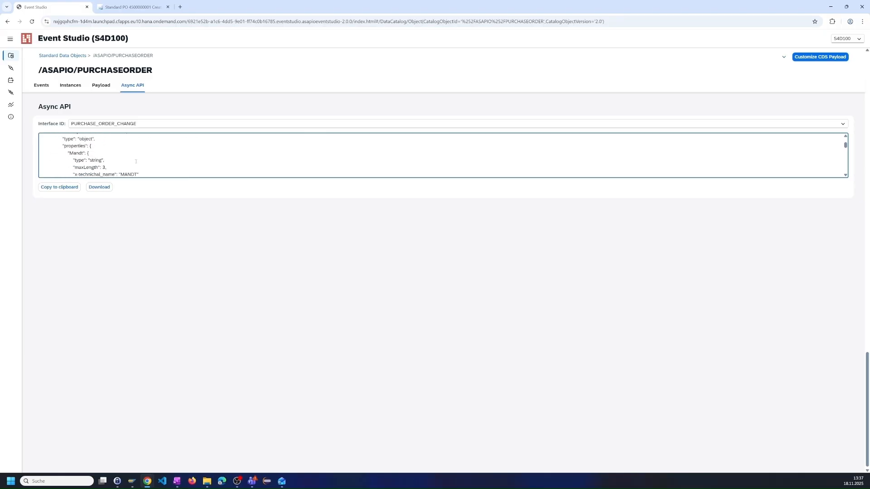
left_click_drag(69, 153, 115, 165)
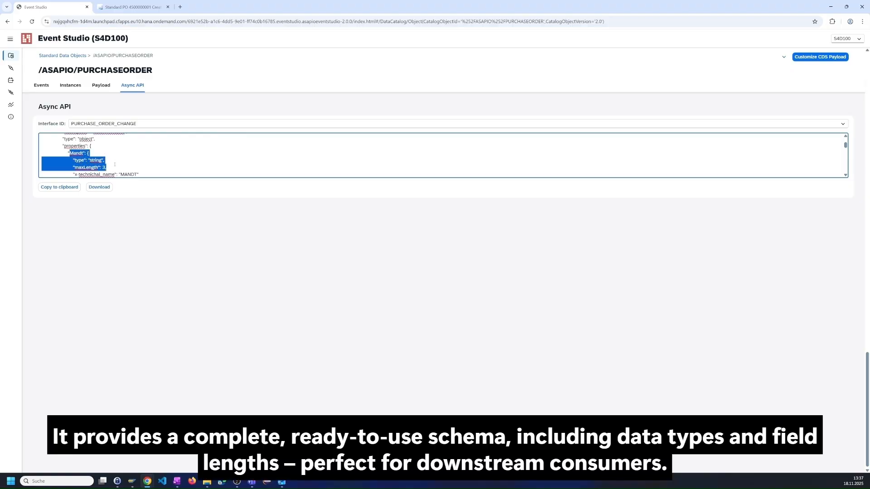
left_click(116, 166)
scroll(168, 169, "down", 2)
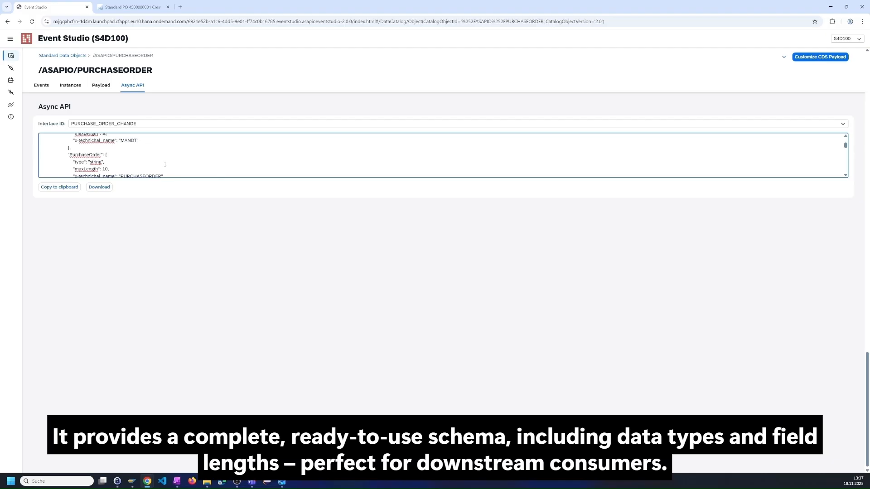
left_click_drag(69, 155, 117, 169)
left_click(126, 169)
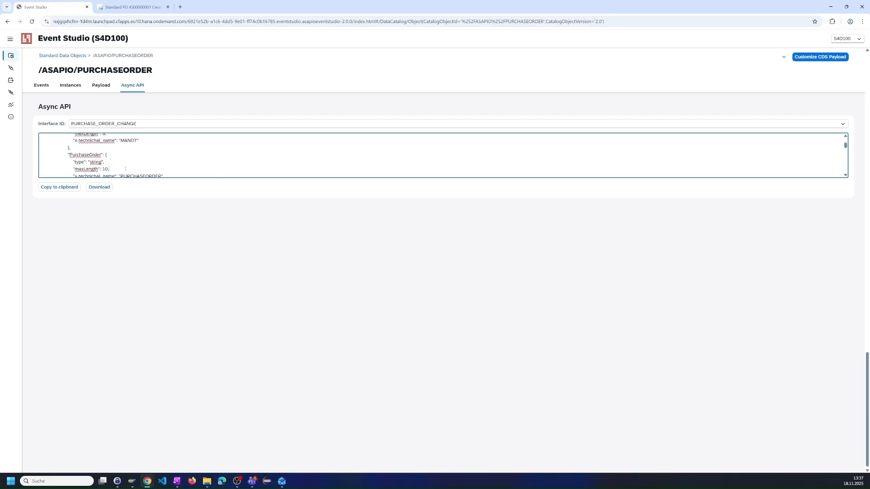
Start deploying the RAP Business Object event Changed for PurchaseOrder to open its deployment settings
left_click(47, 89)
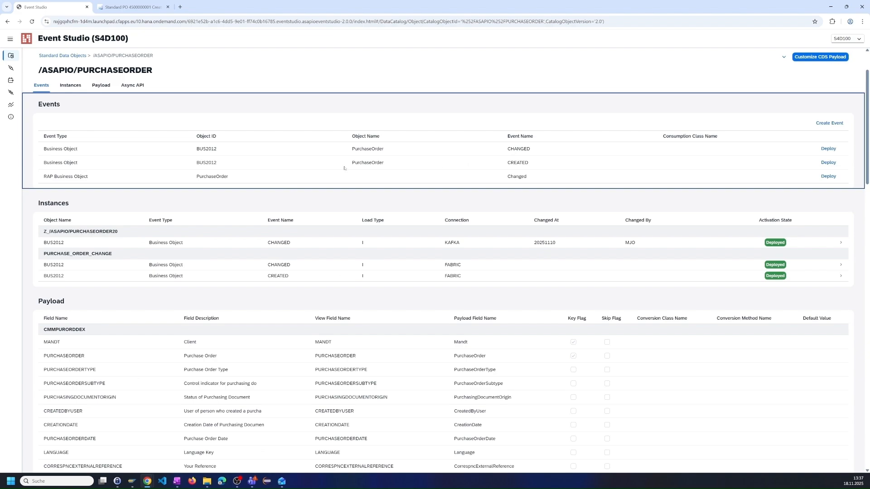
left_click_drag(43, 176, 88, 176)
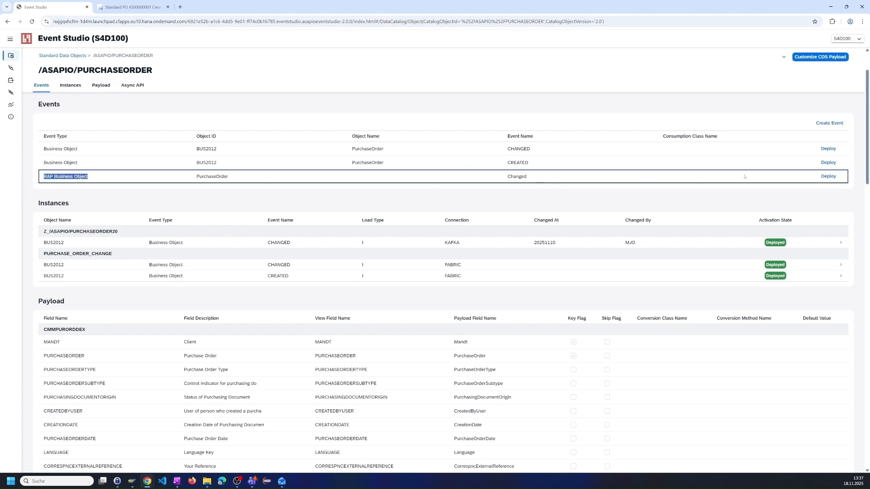
left_click(822, 177)
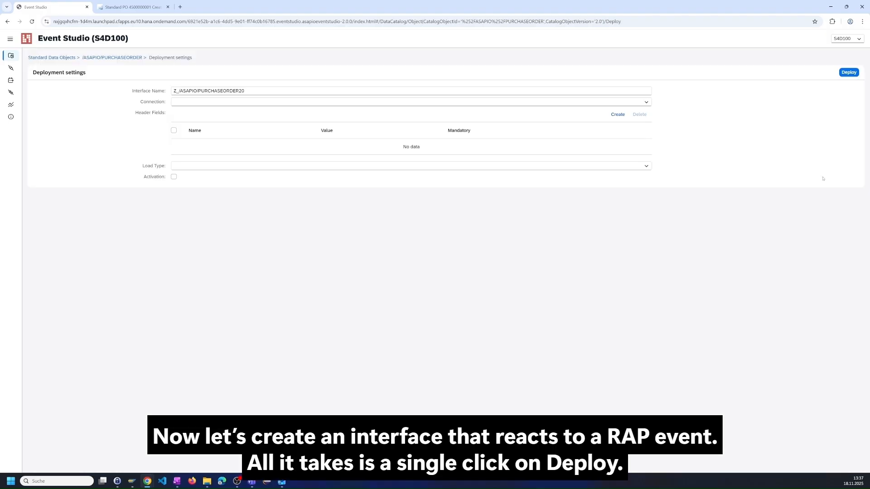
Choose SAP_AEM_POC (SOLACE) as the target connection for the interface
left_click(321, 102)
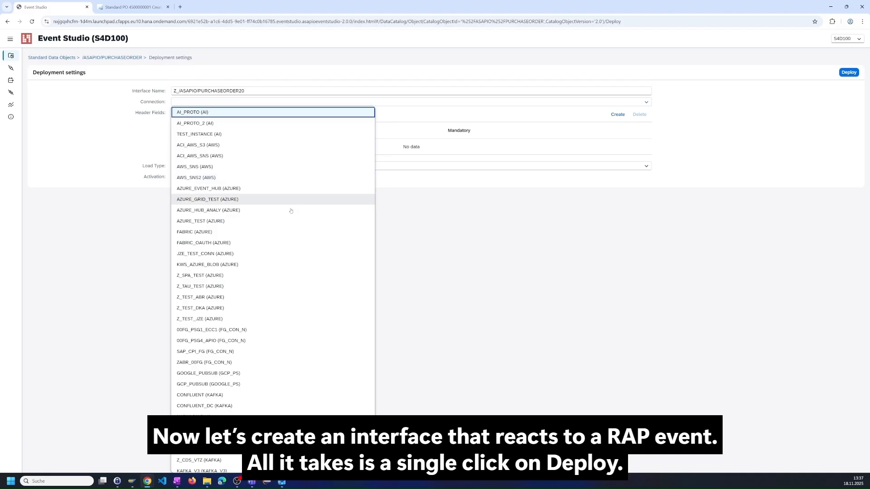
scroll(217, 398, "down", 1)
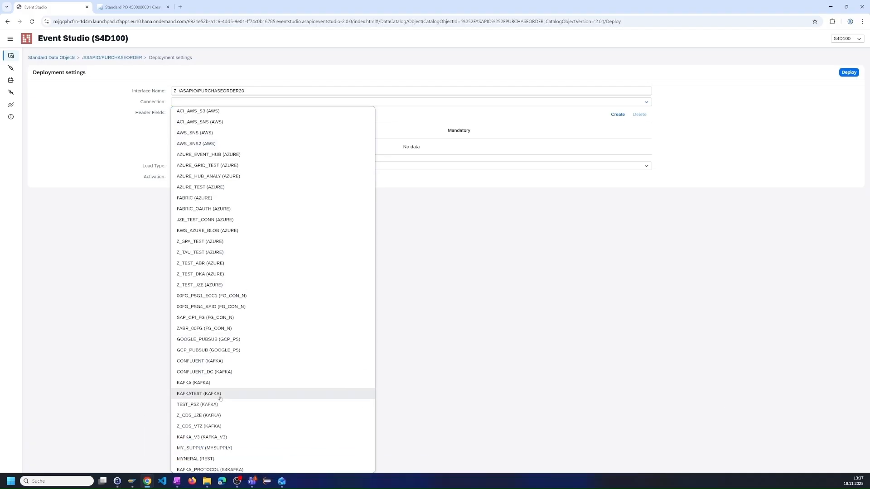
scroll(221, 398, "down", 1)
scroll(222, 397, "down", 1)
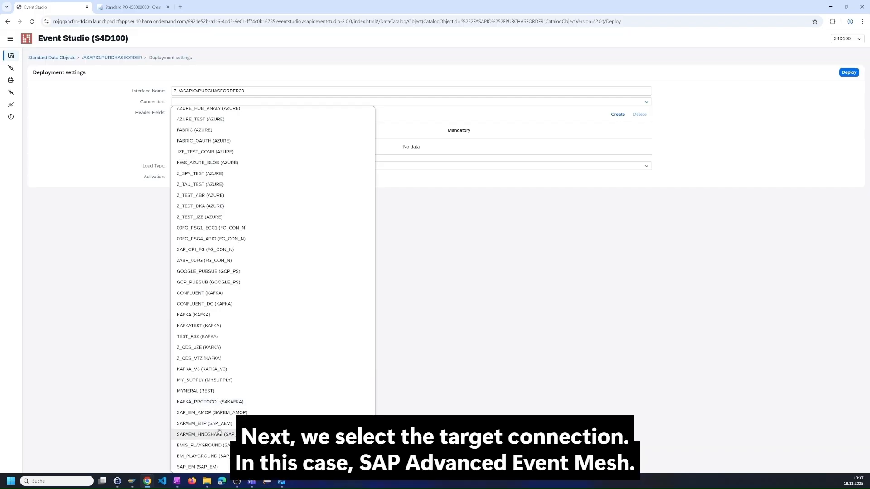
scroll(220, 430, "down", 1)
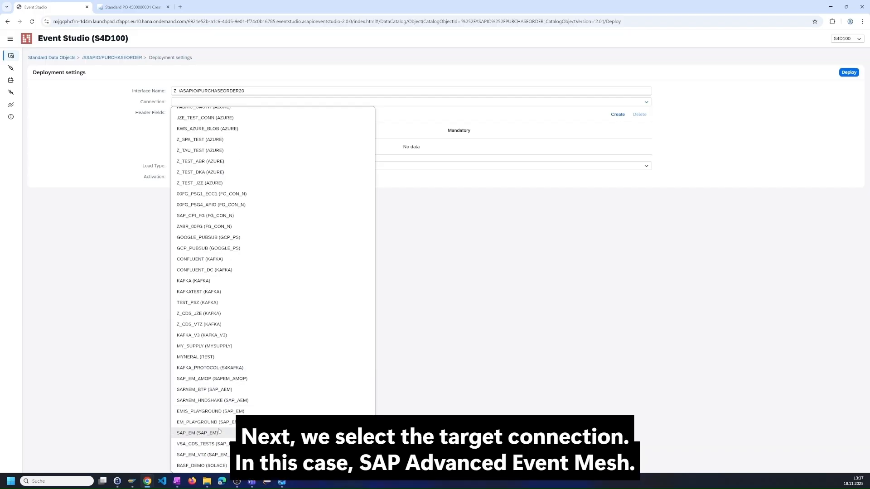
scroll(219, 430, "down", 2)
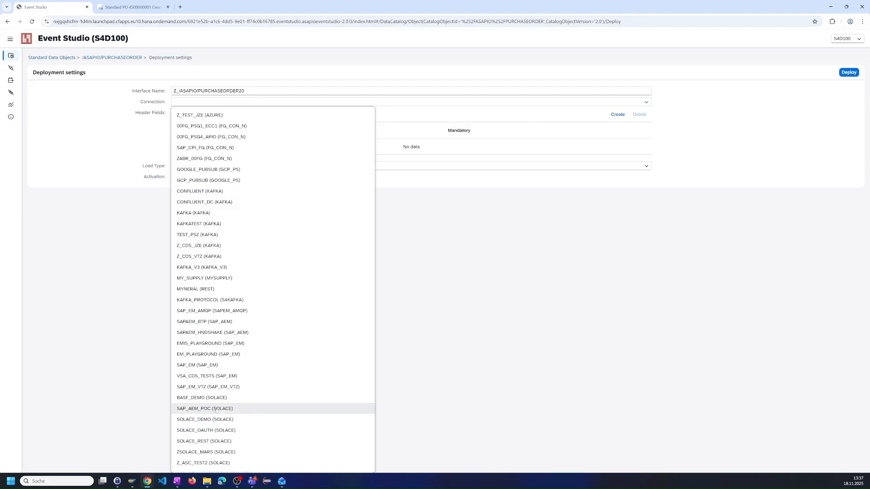
left_click(217, 408)
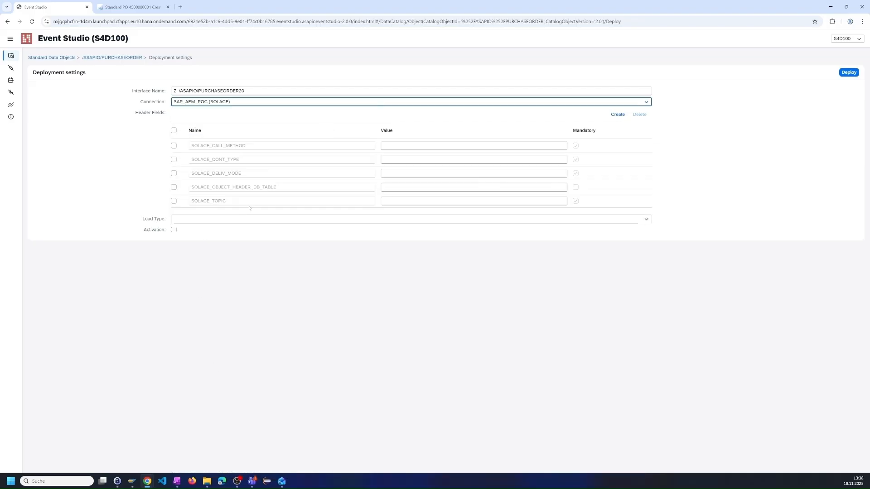
Set the header field SOLACE_CALL_METHOD to POST and SOLACE_CONT_TYPE to application/json
left_click(395, 145)
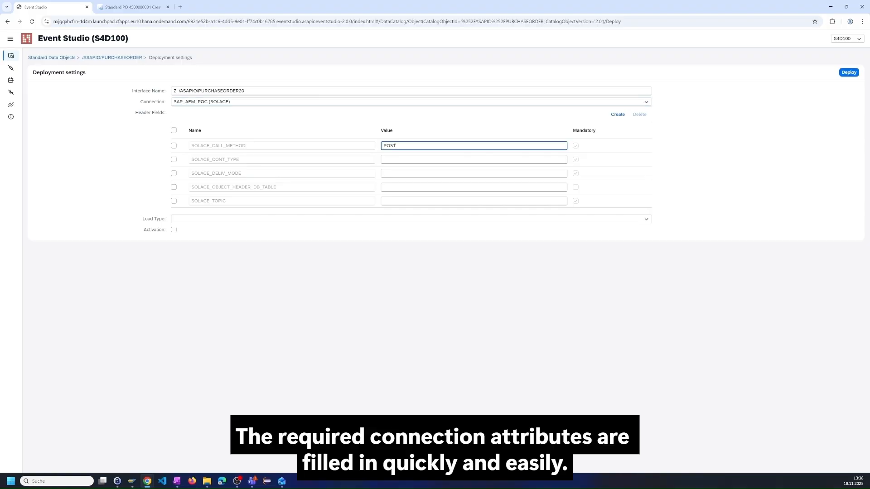
left_click(393, 158)
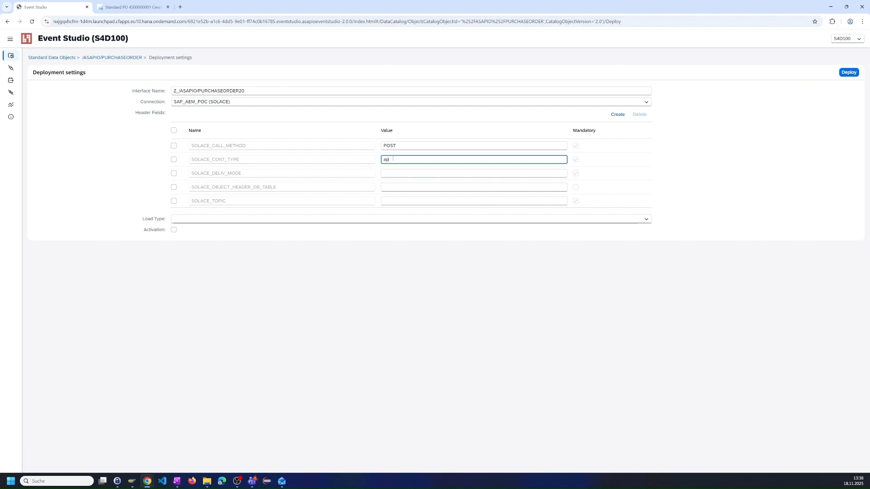
type("application")
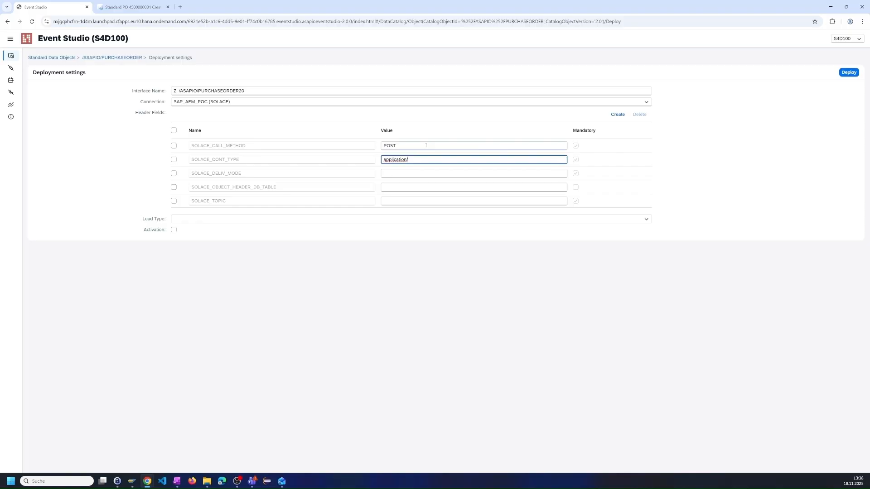
type("/json")
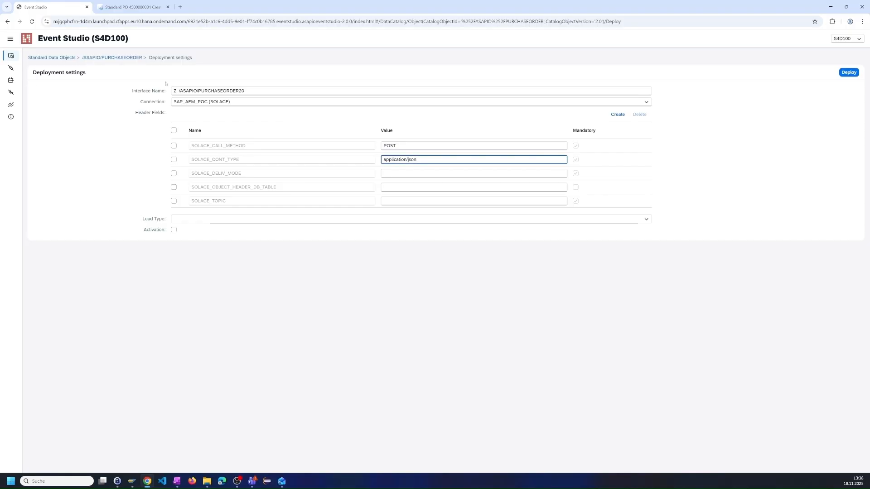
Set the header field SOLACE_DELIV_MODE to Persistent and SOLACE_TOPIC to /static/fallback
left_click(399, 173)
type("P")
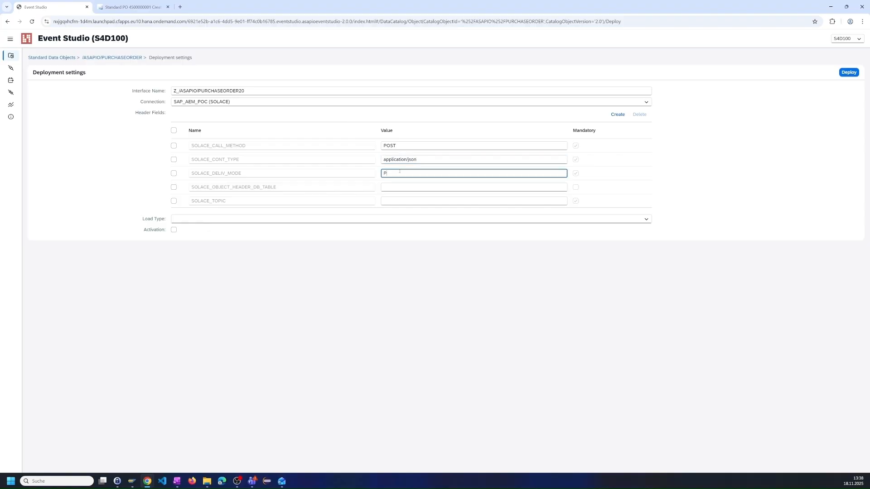
type("ersistent")
left_click(395, 199)
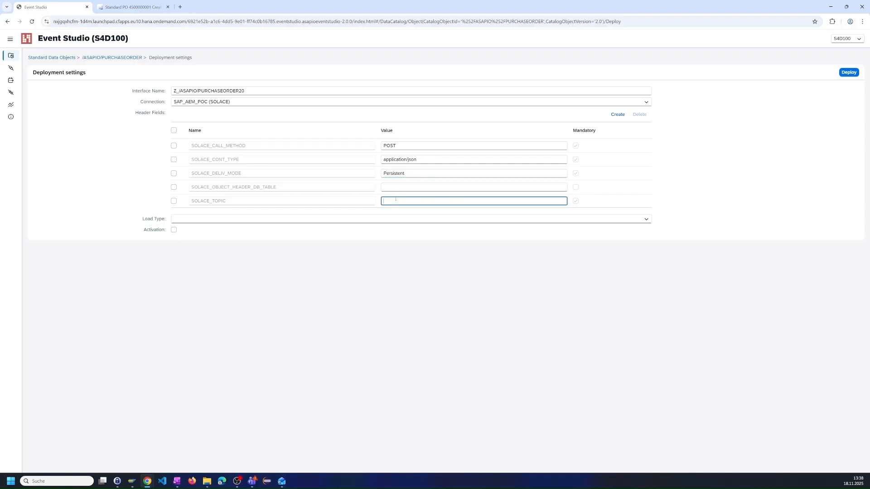
type("/sta")
key("BackSpace")
type("c/fallback")
Deploy the interface with the load type Incremental Load and activation enabled
left_click(390, 219)
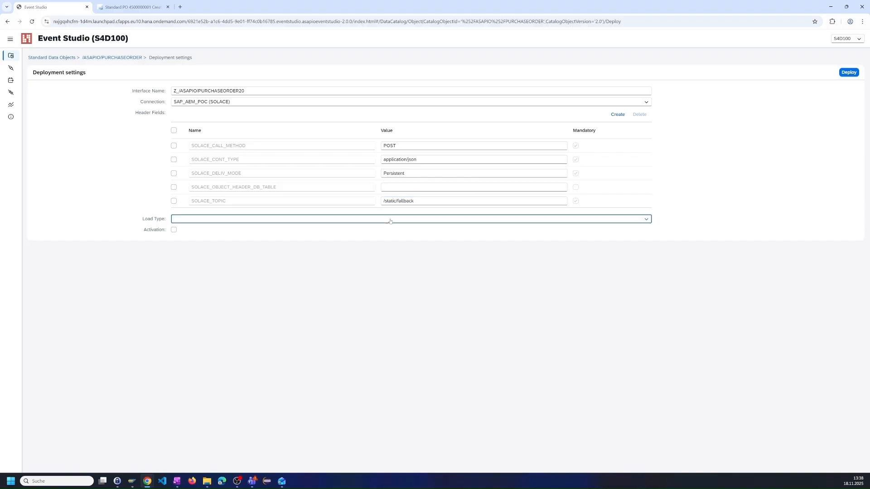
left_click(255, 240)
left_click(203, 219)
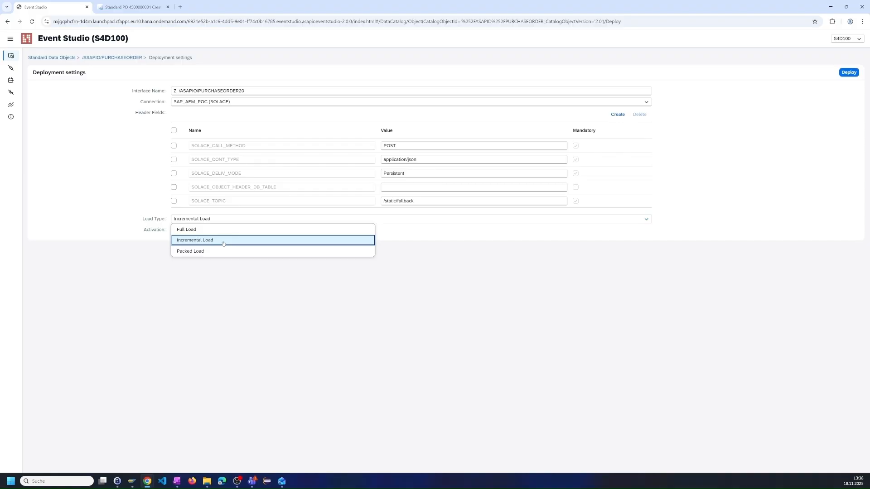
left_click(224, 243)
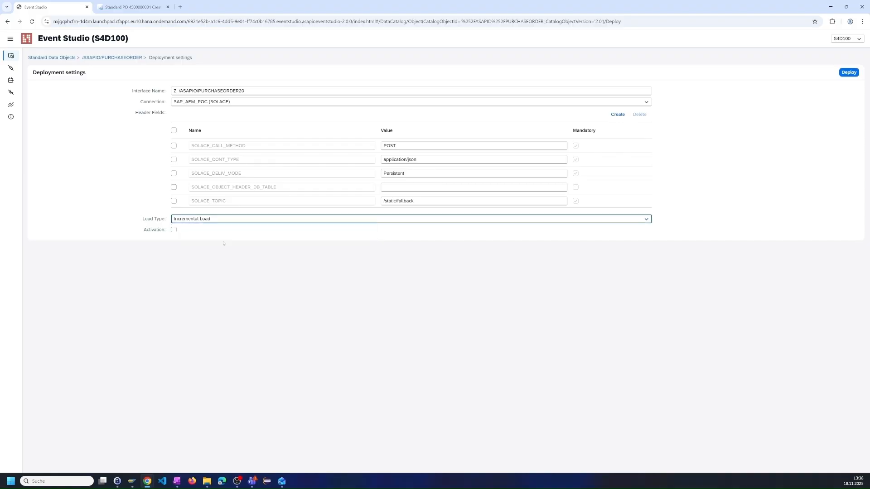
left_click(174, 230)
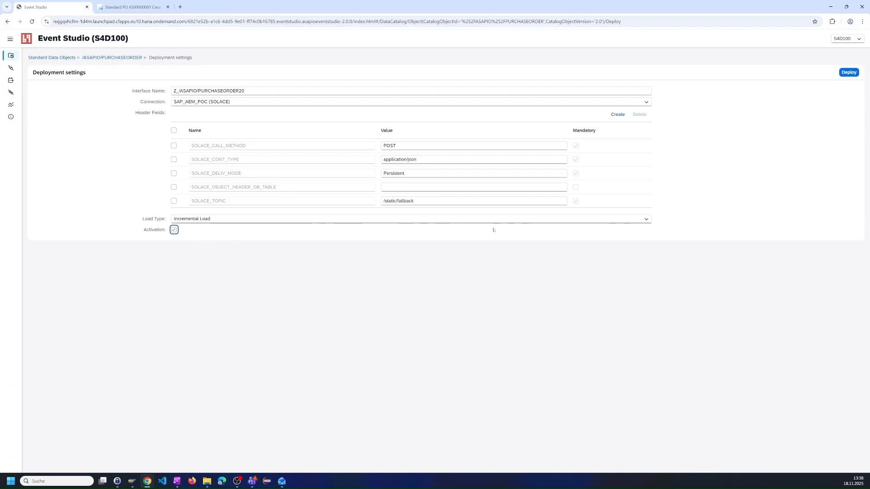
left_click(847, 73)
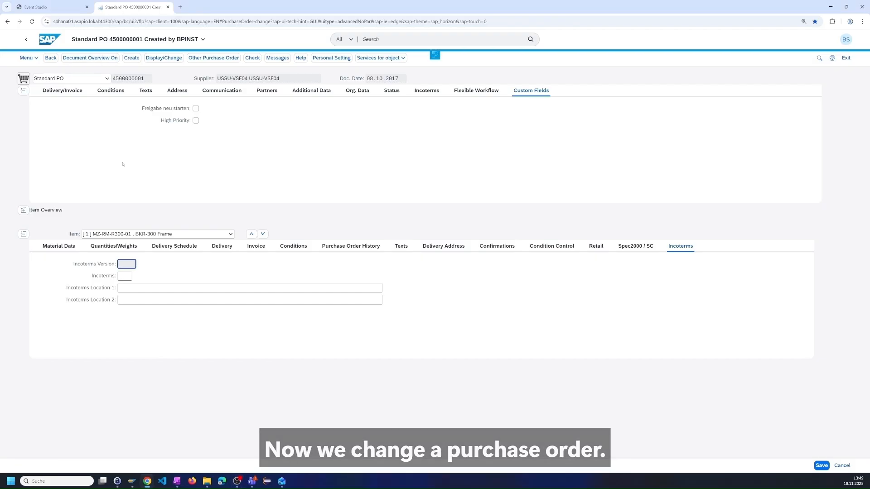
In the SAP purchase order, set the PO quantity of item 1, BKR-300 Frame, to 51 PC and save the order
left_click(119, 246)
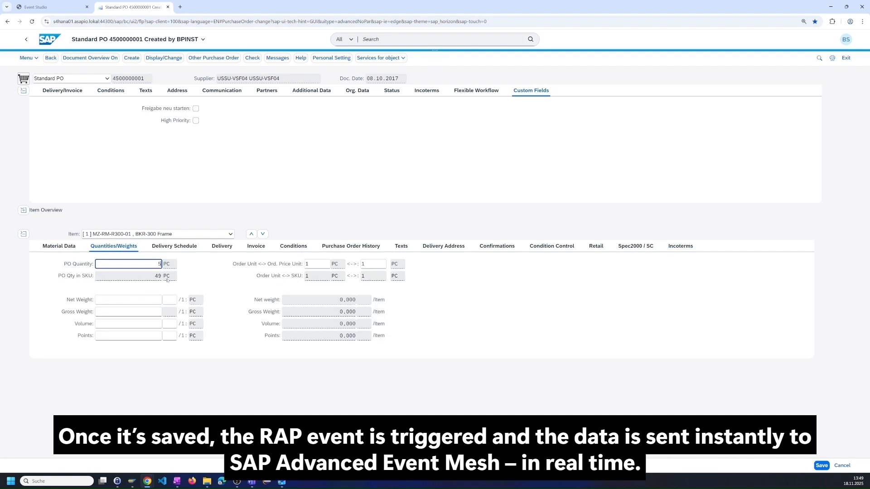
type("51")
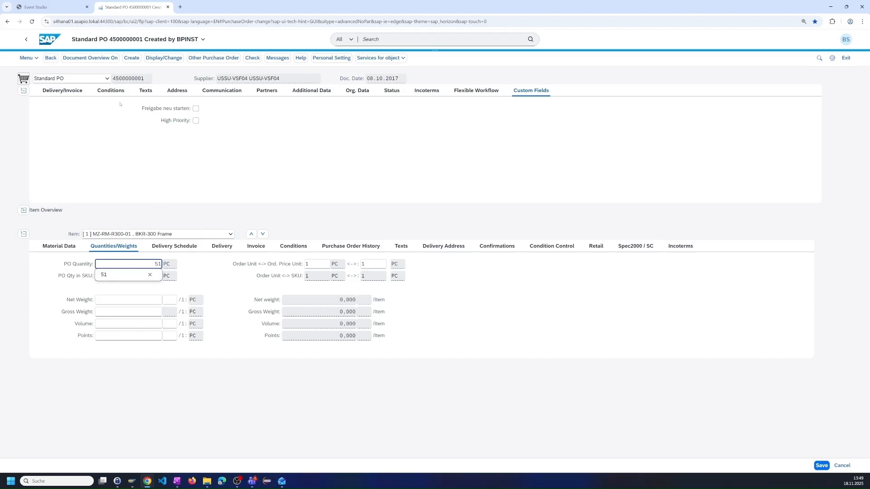
left_click(821, 466)
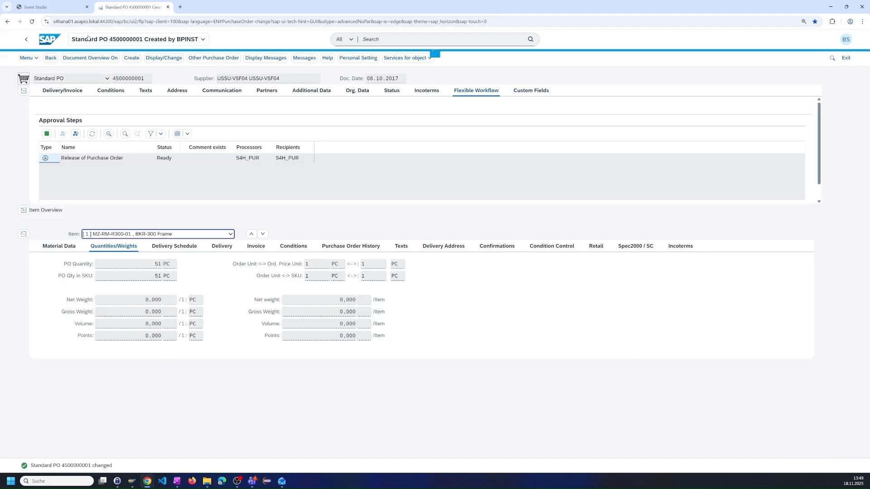
Switch back to Event Studio, list the monitored messages and open the traces of the SAP_AEM_POC message sent at 12:46:34
left_click(64, 10)
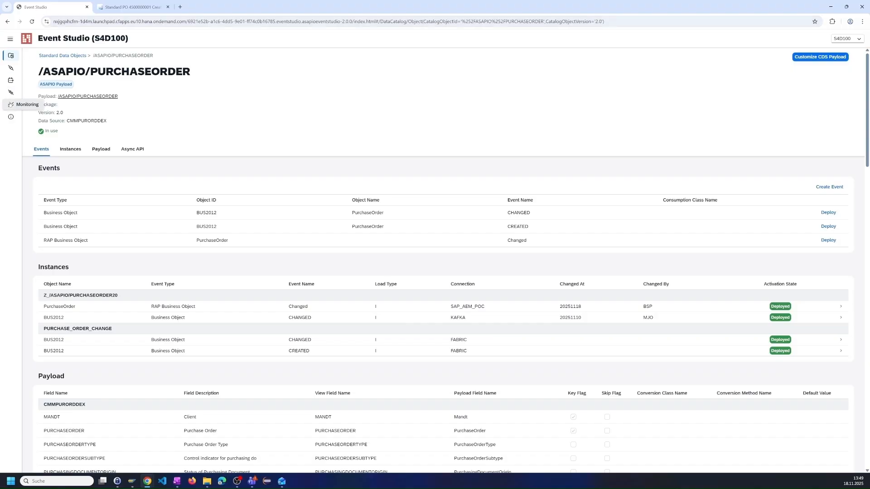
left_click(11, 104)
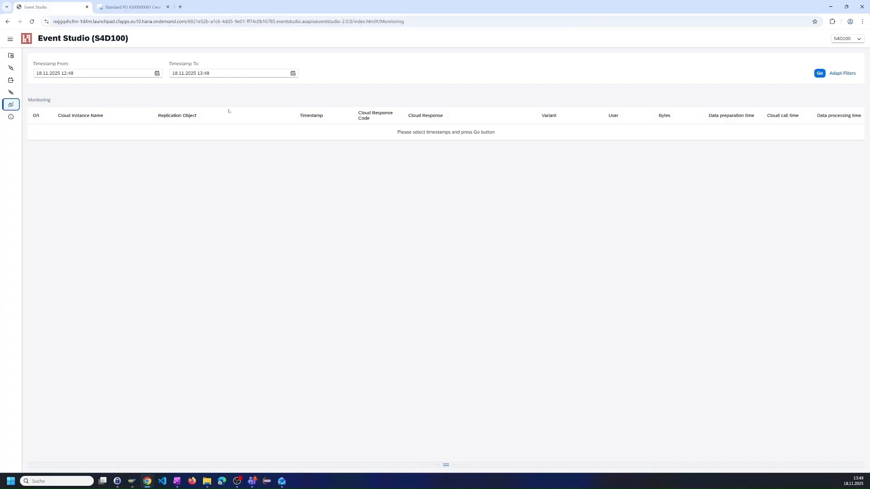
left_click(819, 73)
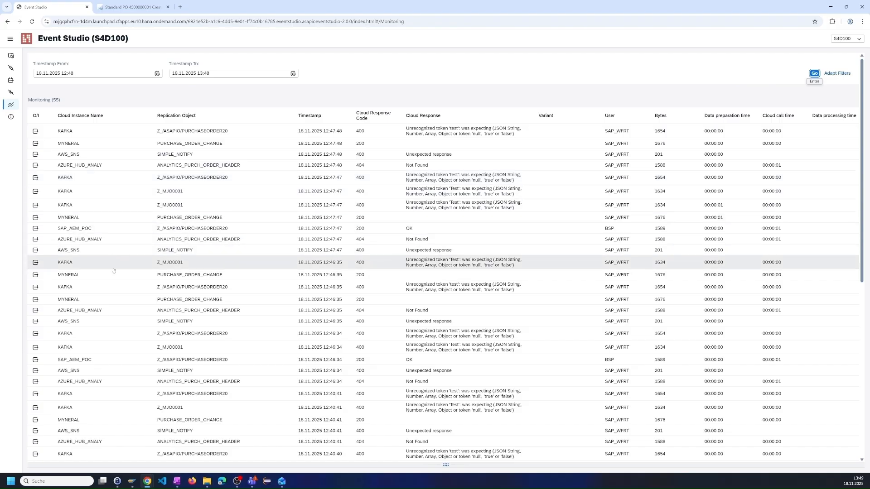
left_click(159, 362)
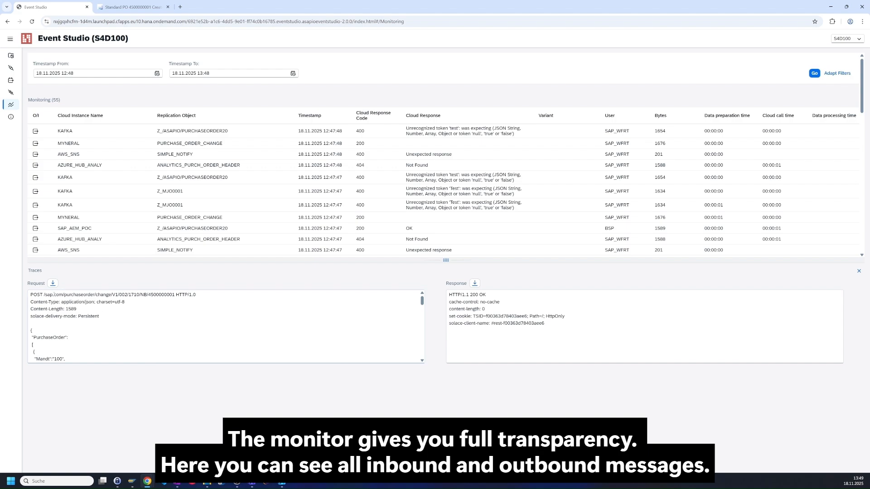
Examine the purchase order data in the request trace, including the Mandt and PurchaseOrder fields
left_click_drag(31, 330, 63, 347)
left_click(55, 325)
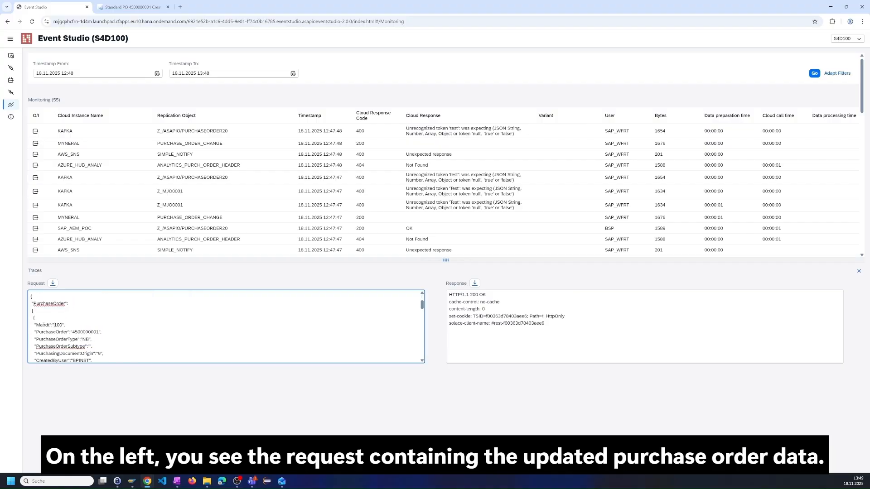
double_click(43, 324)
double_click(52, 333)
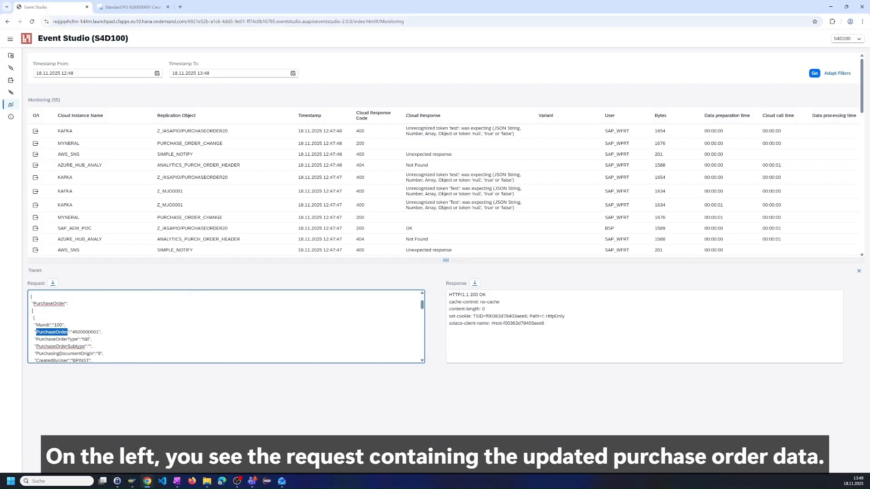
scroll(98, 339, "down", 1)
scroll(98, 339, "up", 3)
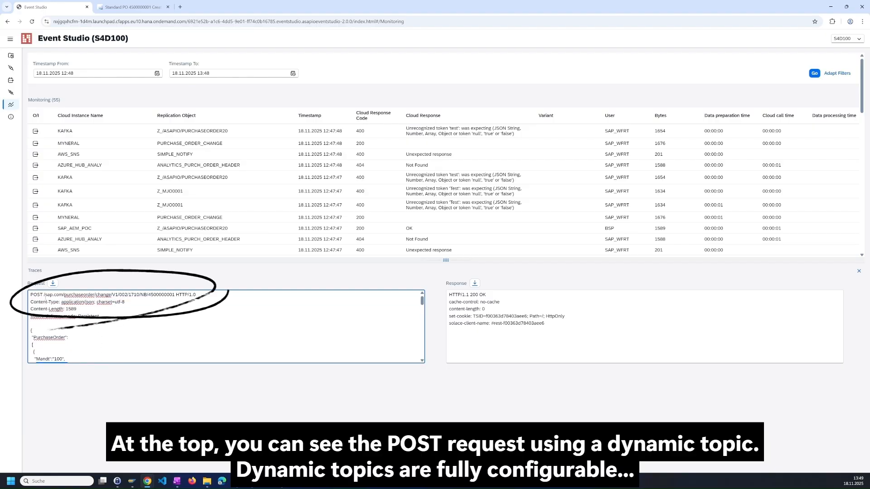
Examine the POST request's topic path, first its static part, then the dynamic purchase order values that follow
left_click_drag(43, 294, 118, 294)
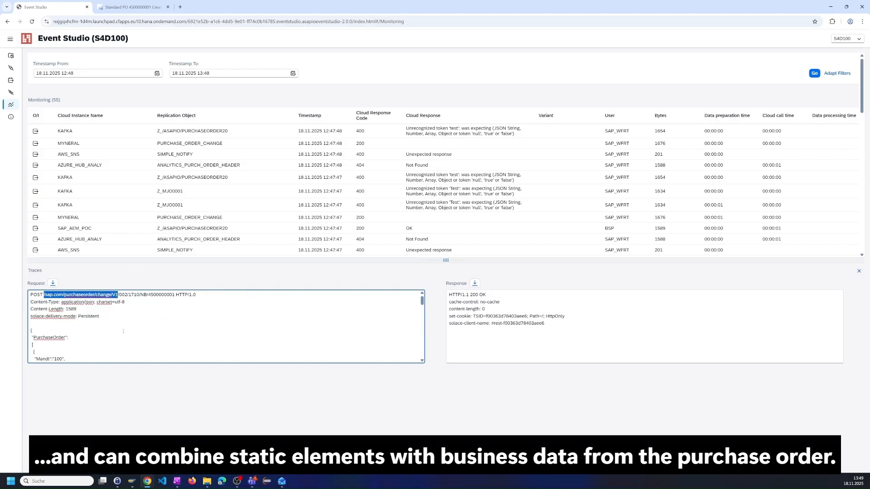
left_click(175, 295)
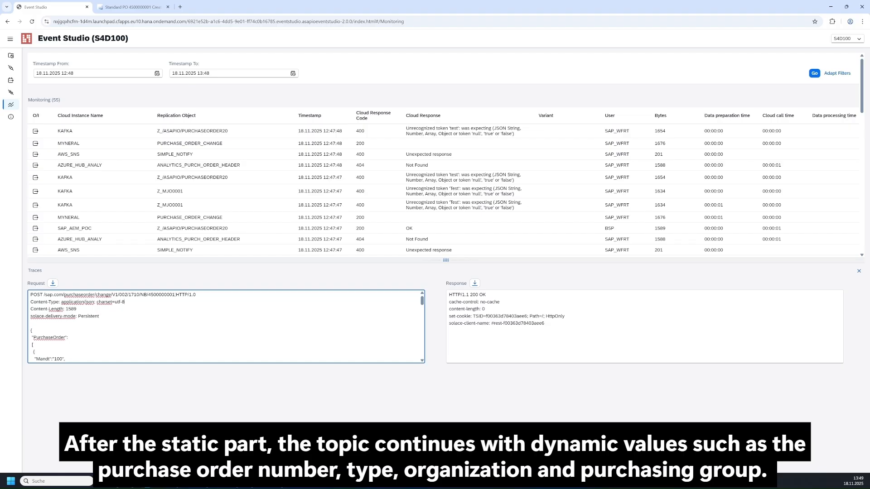
left_click_drag(175, 295, 151, 294)
left_click_drag(144, 298, 138, 298)
double_click(133, 295)
double_click(123, 295)
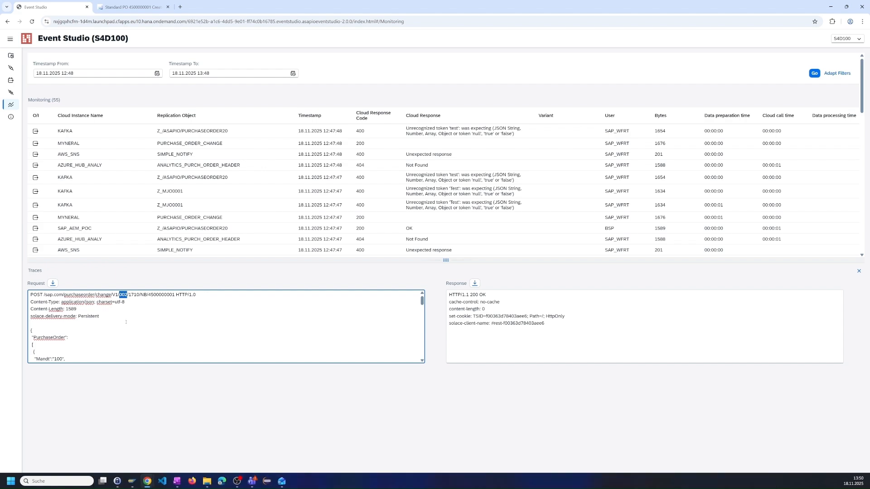
Examine the HTTP status and headers in the response trace of the SAP_AEM_POC message
left_click(468, 302)
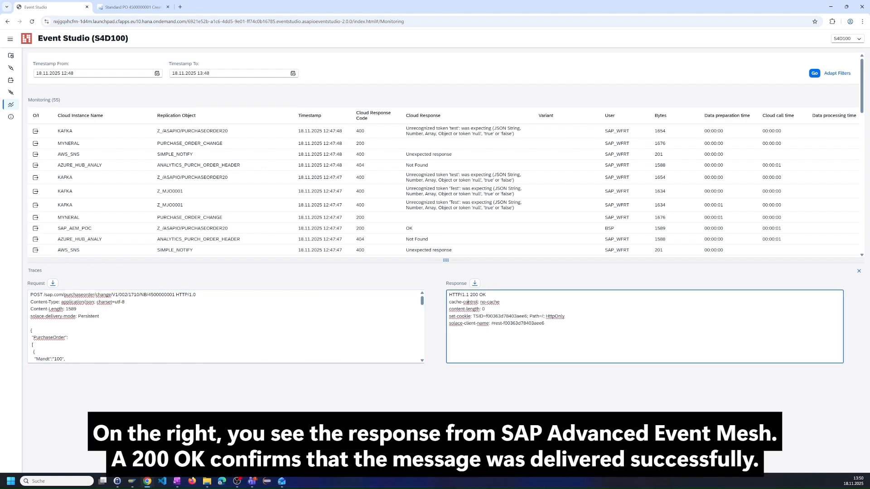
left_click_drag(448, 295, 523, 327)
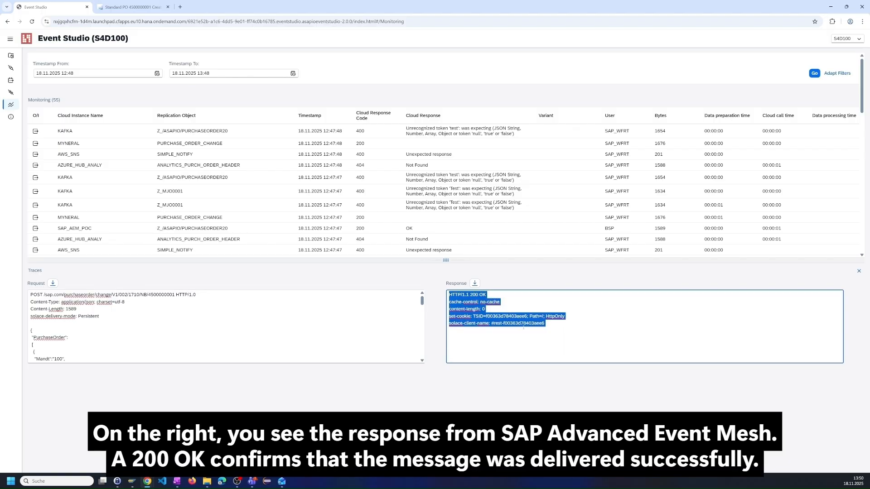
left_click(521, 327)
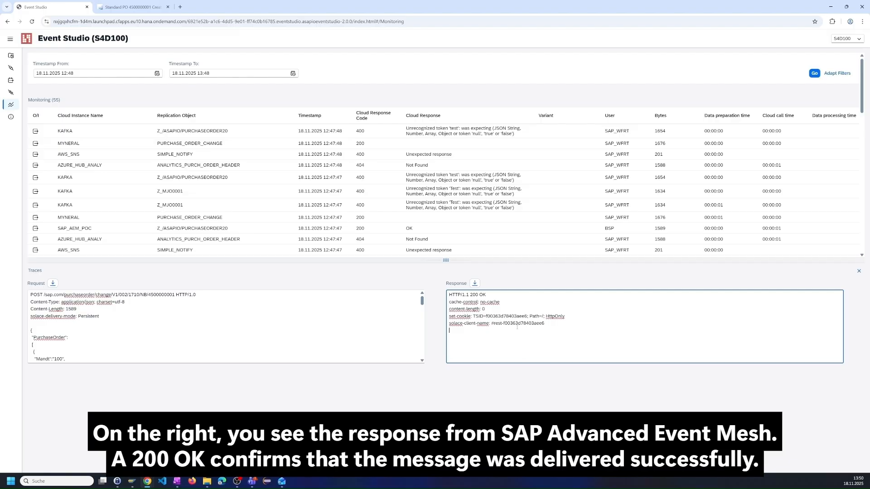